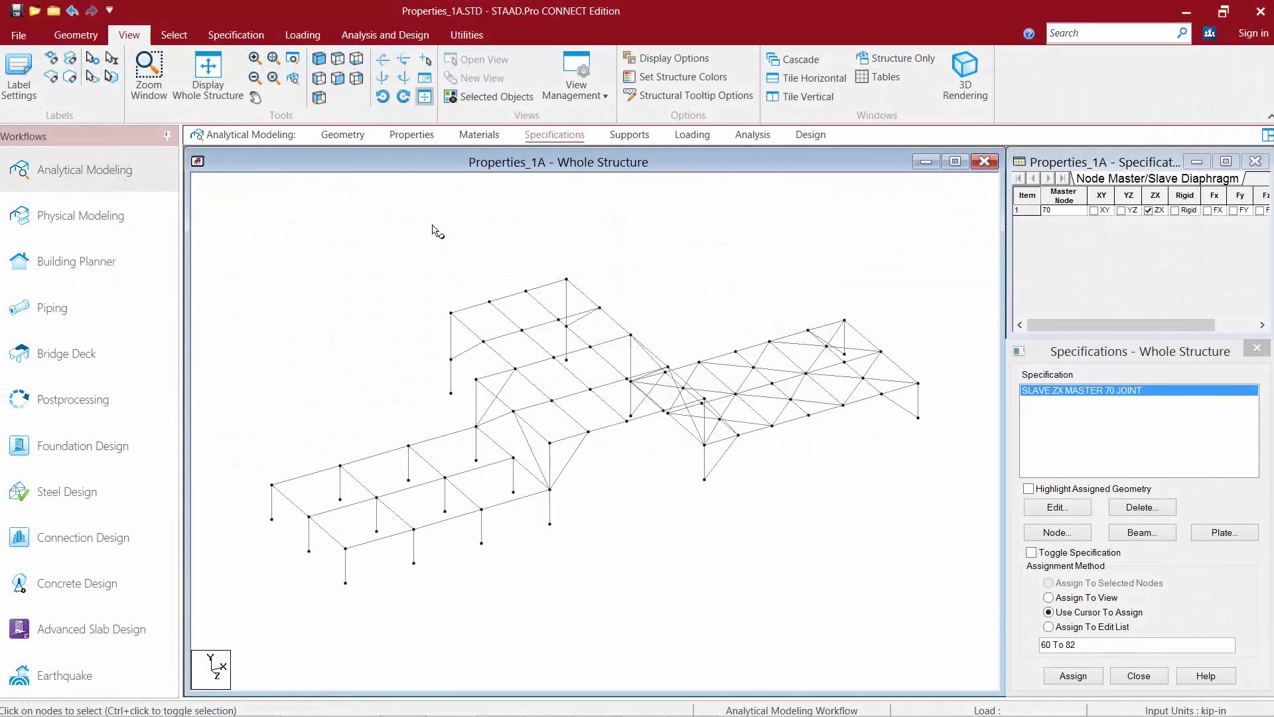
Step: Clear the slave diaphragm selection and bring up the Specification ribbon tools
{"action": "left_click", "coordinate": [558, 137]}
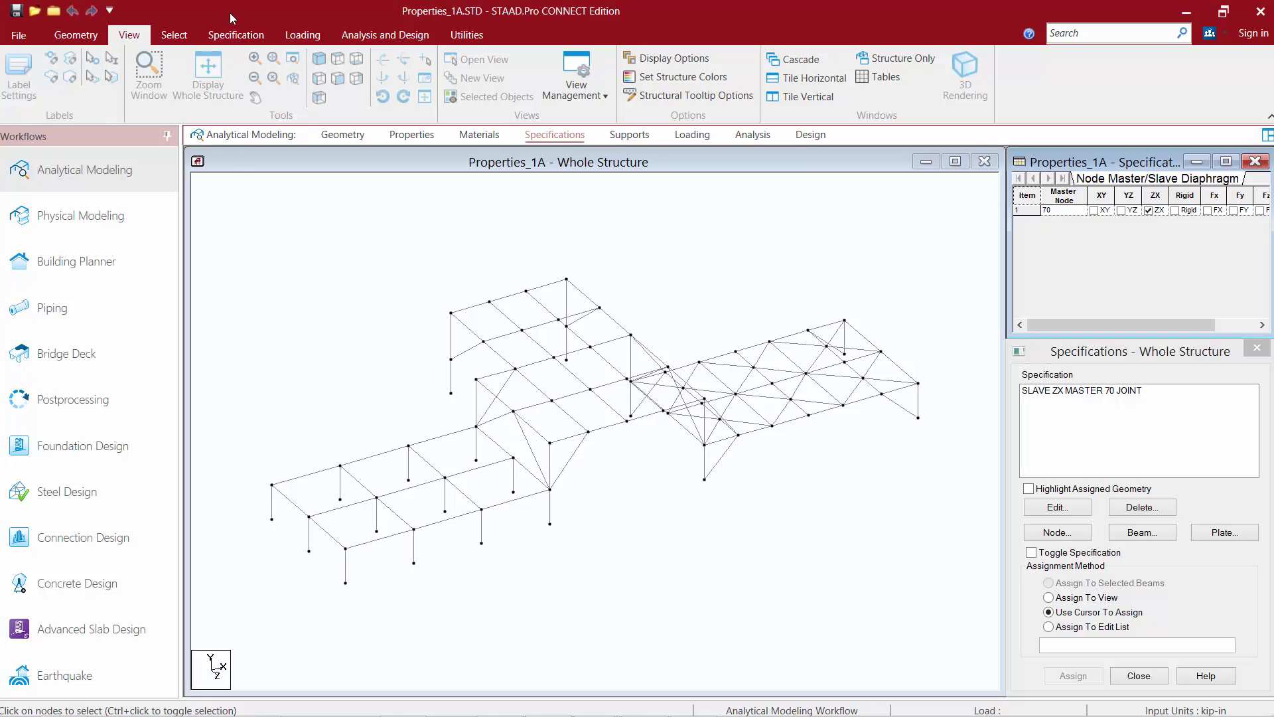
{"action": "left_click", "coordinate": [233, 36]}
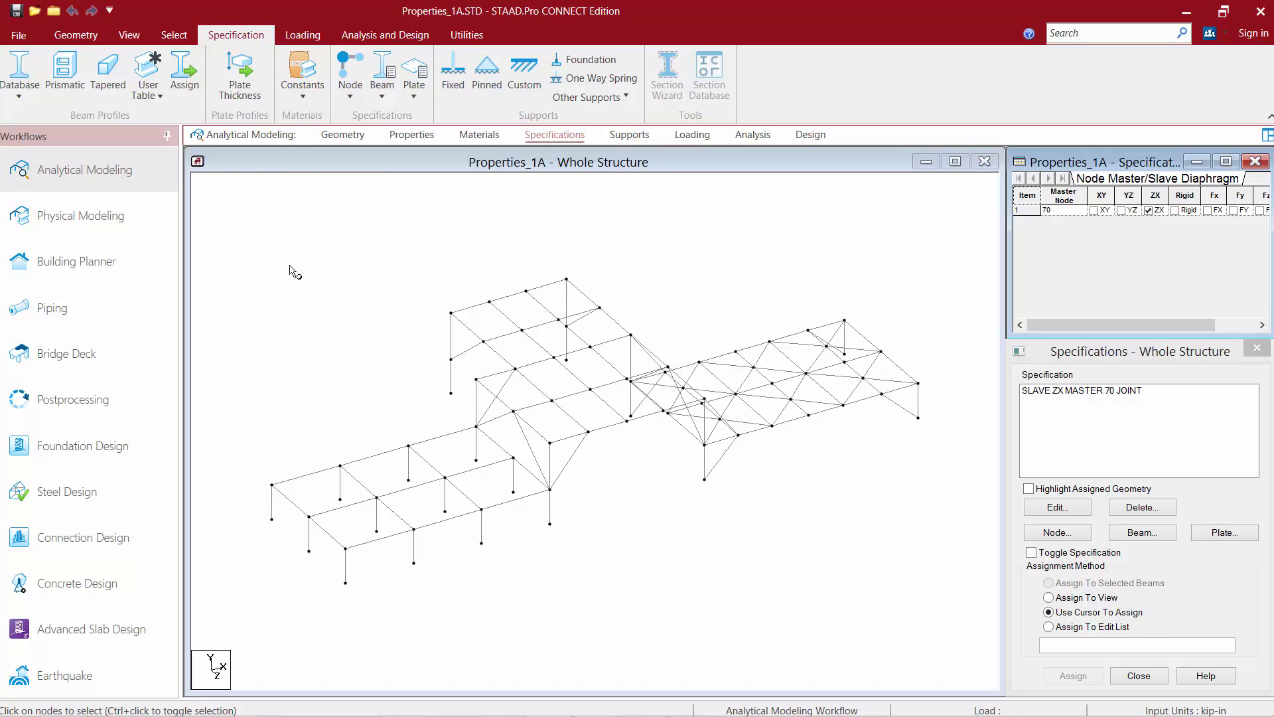
Step: Display beam orientation markers on all members of the Whole Structure view
{"action": "left_click", "coordinate": [284, 162]}
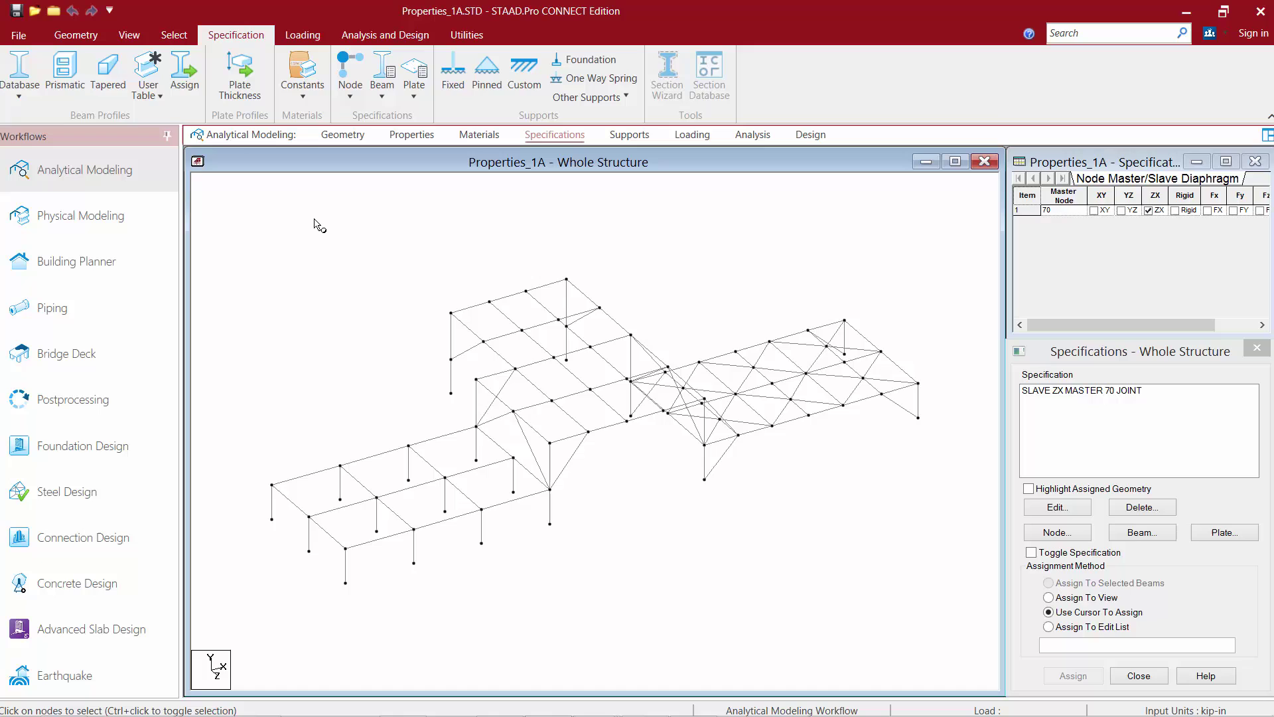
{"action": "key", "text": "shift+o"}
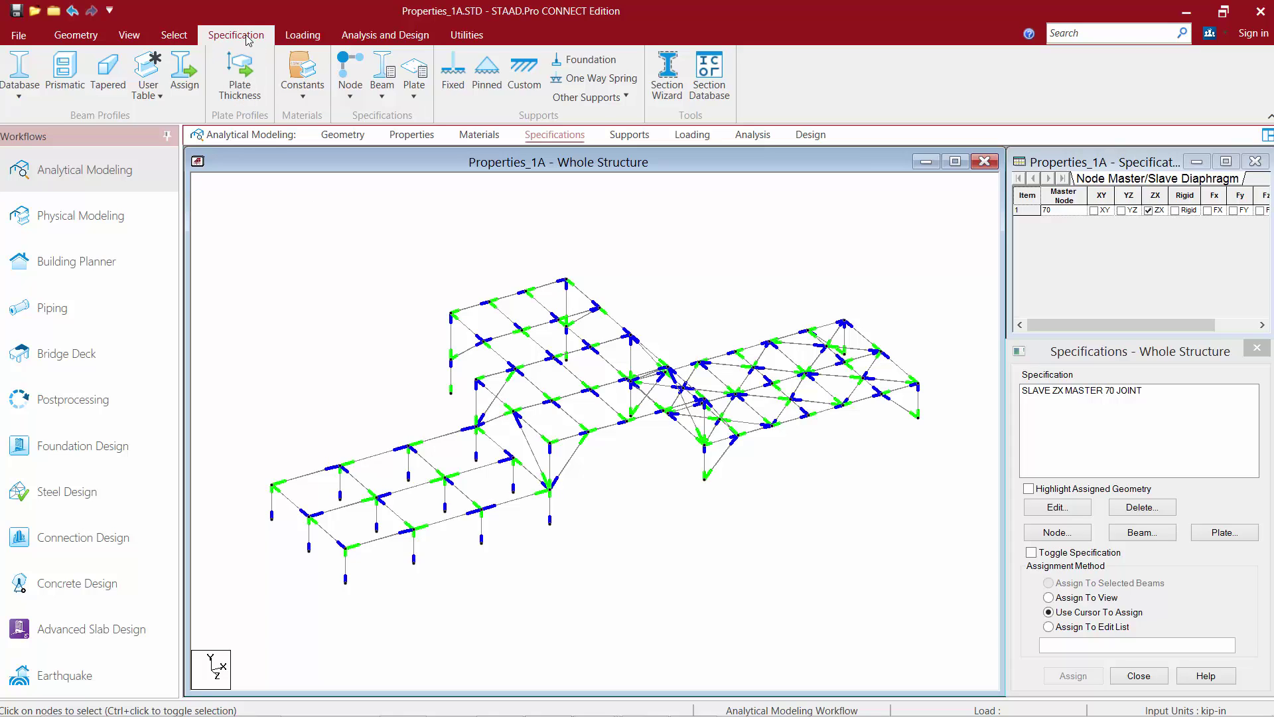
Step: Create a START MY MZ member release with MY and MZ released at the start
{"action": "left_click", "coordinate": [382, 90]}
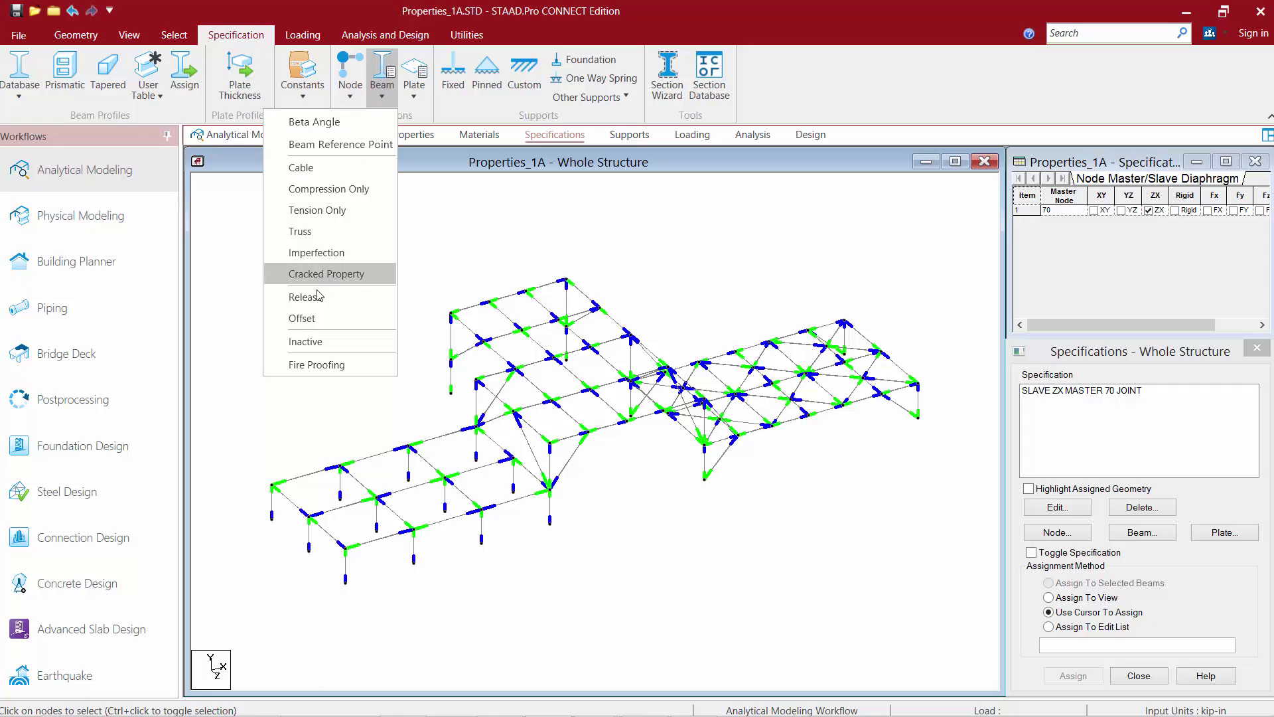
{"action": "left_click", "coordinate": [298, 300]}
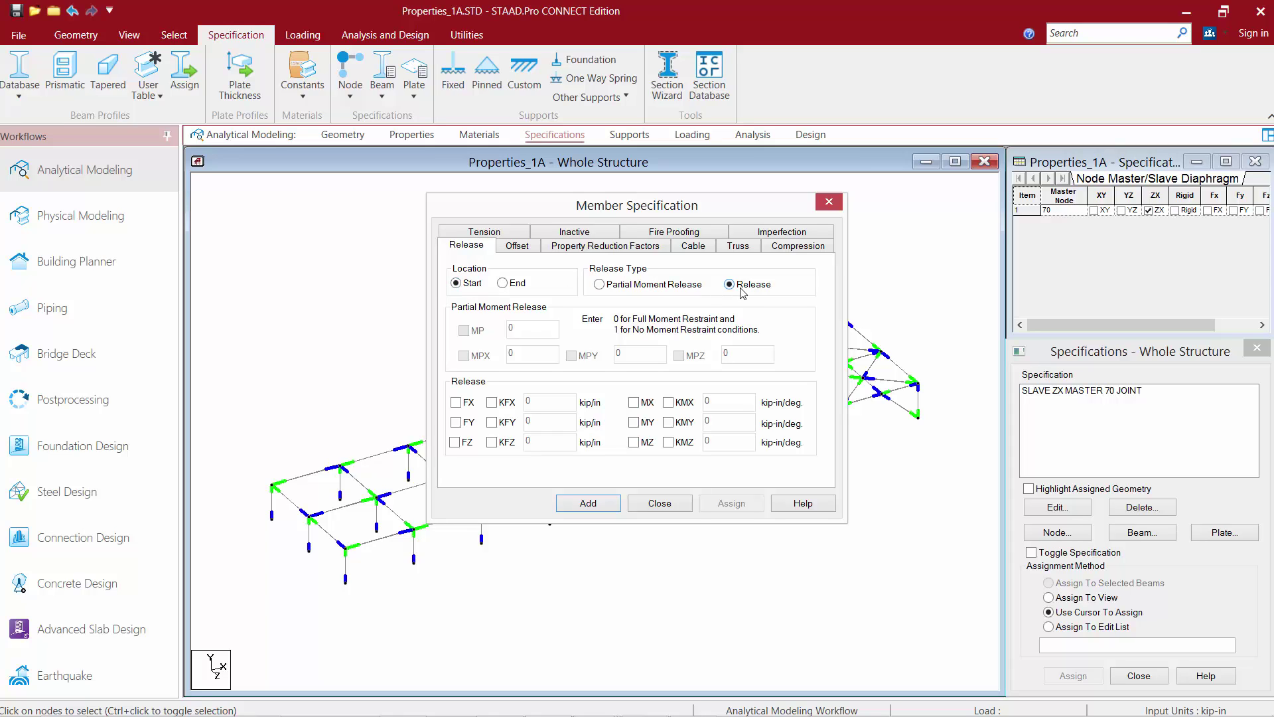
{"action": "left_click", "coordinate": [634, 422]}
{"action": "left_click", "coordinate": [634, 442]}
{"action": "left_click", "coordinate": [588, 503]}
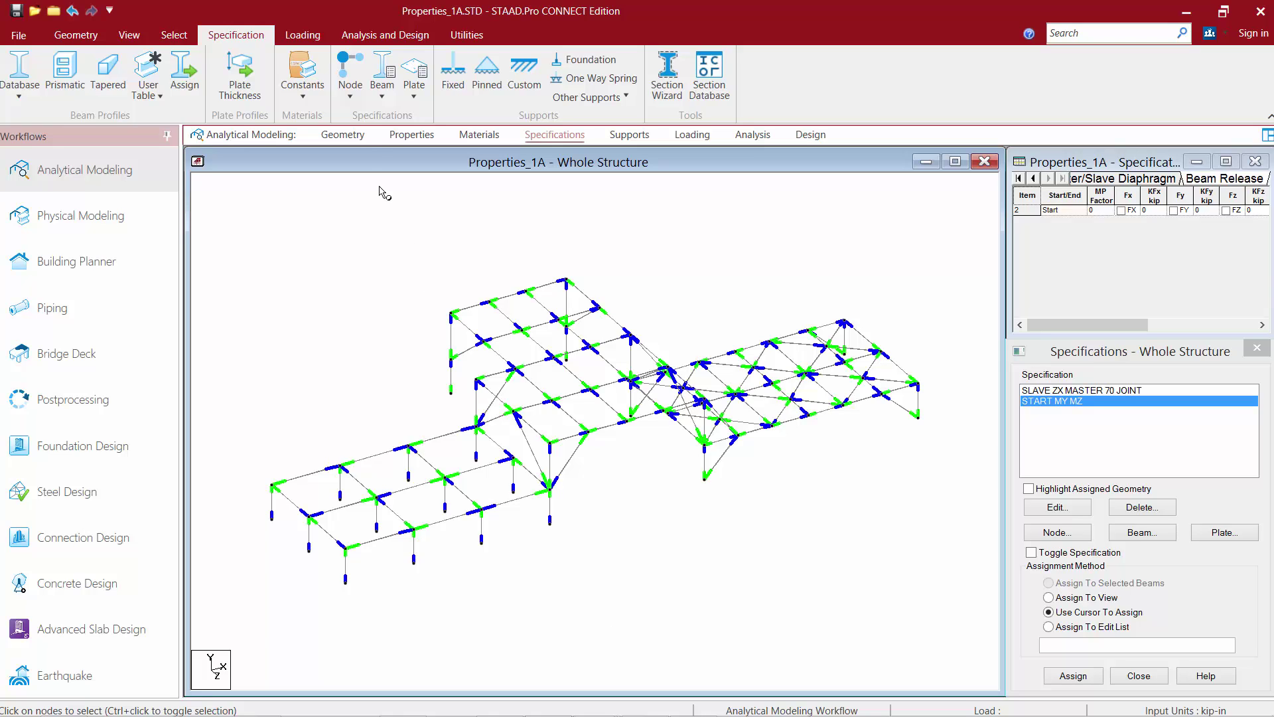
Step: Create an END MY MZ member release with MY and MZ released at the end
{"action": "left_click", "coordinate": [384, 86]}
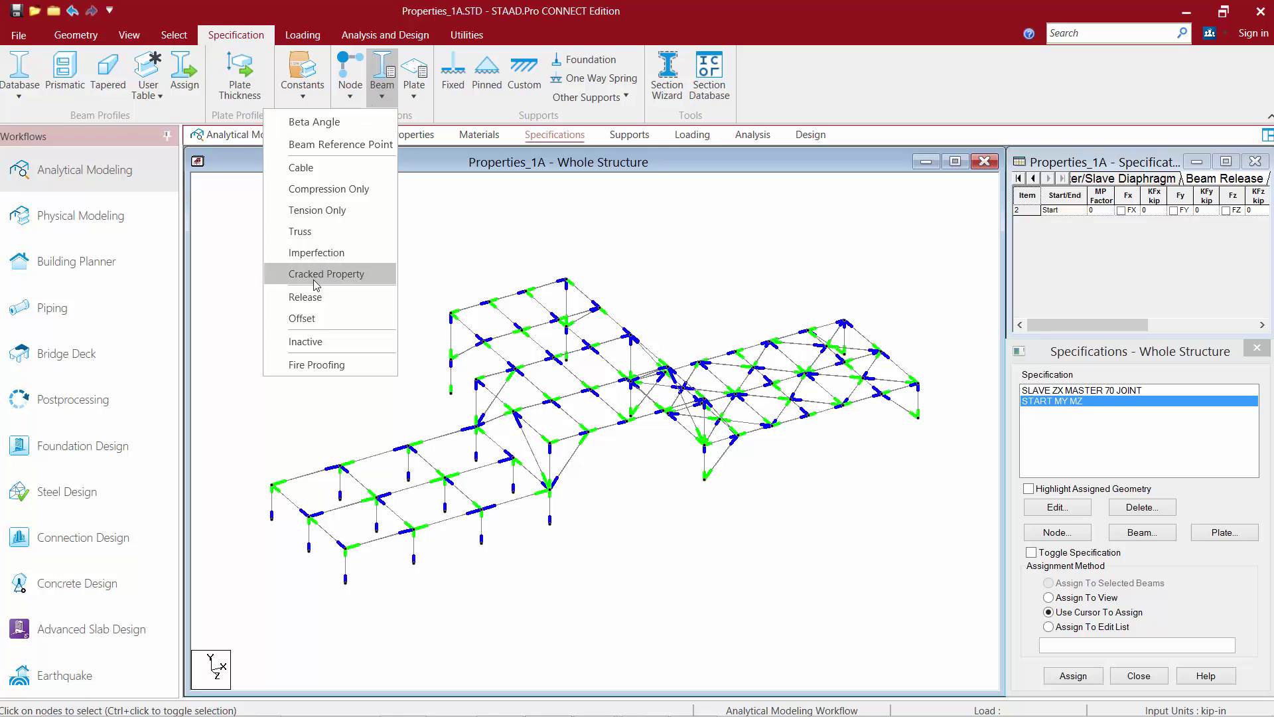
{"action": "left_click", "coordinate": [308, 299]}
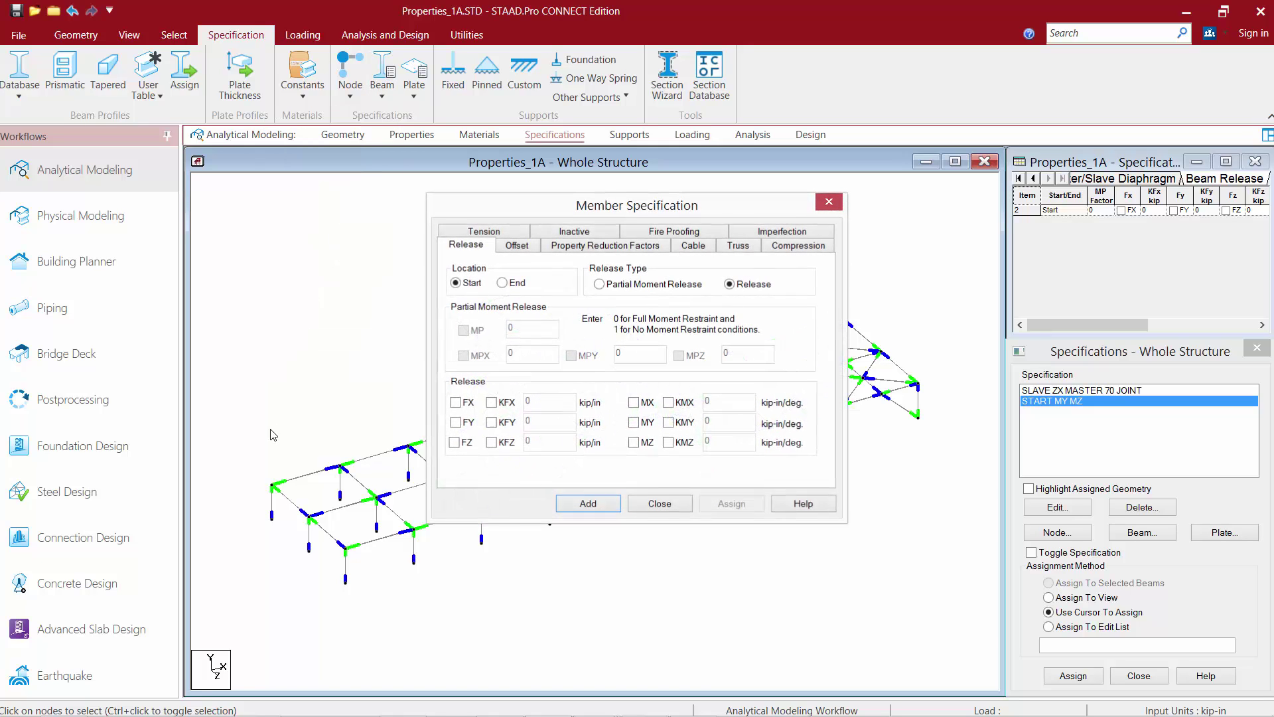
{"action": "left_click", "coordinate": [510, 285]}
{"action": "left_click", "coordinate": [634, 422]}
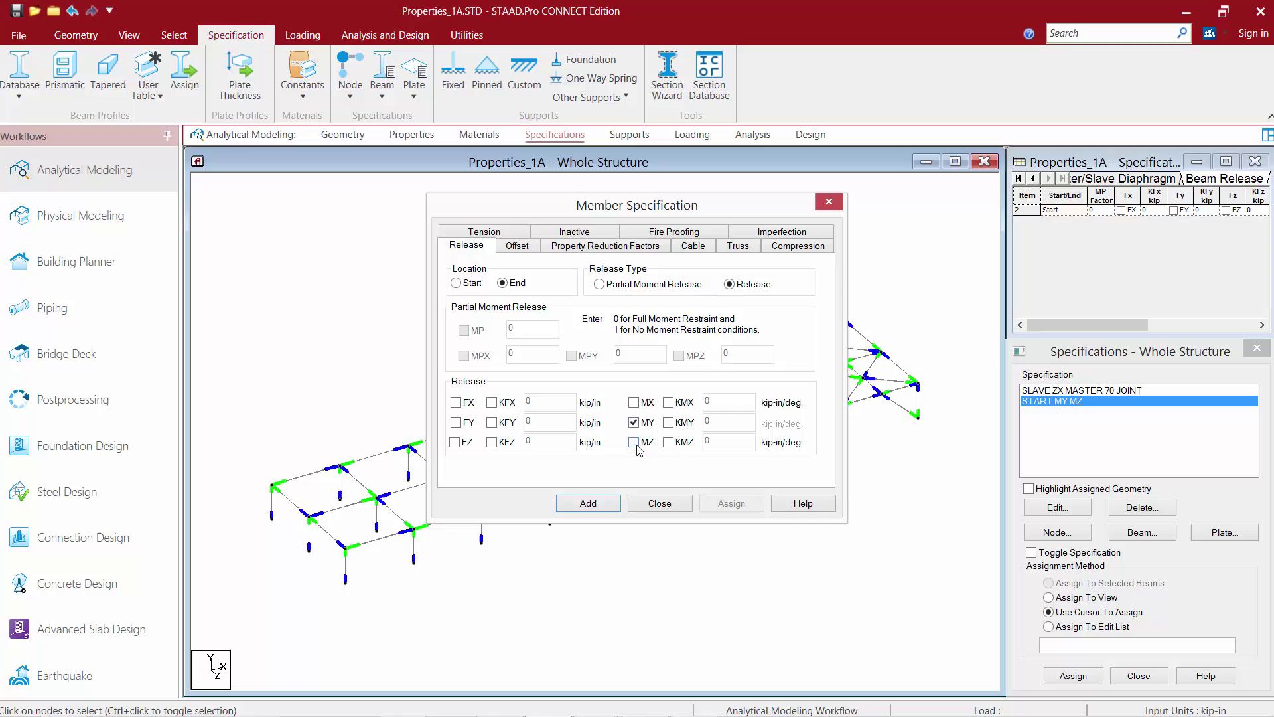
{"action": "left_click", "coordinate": [633, 442]}
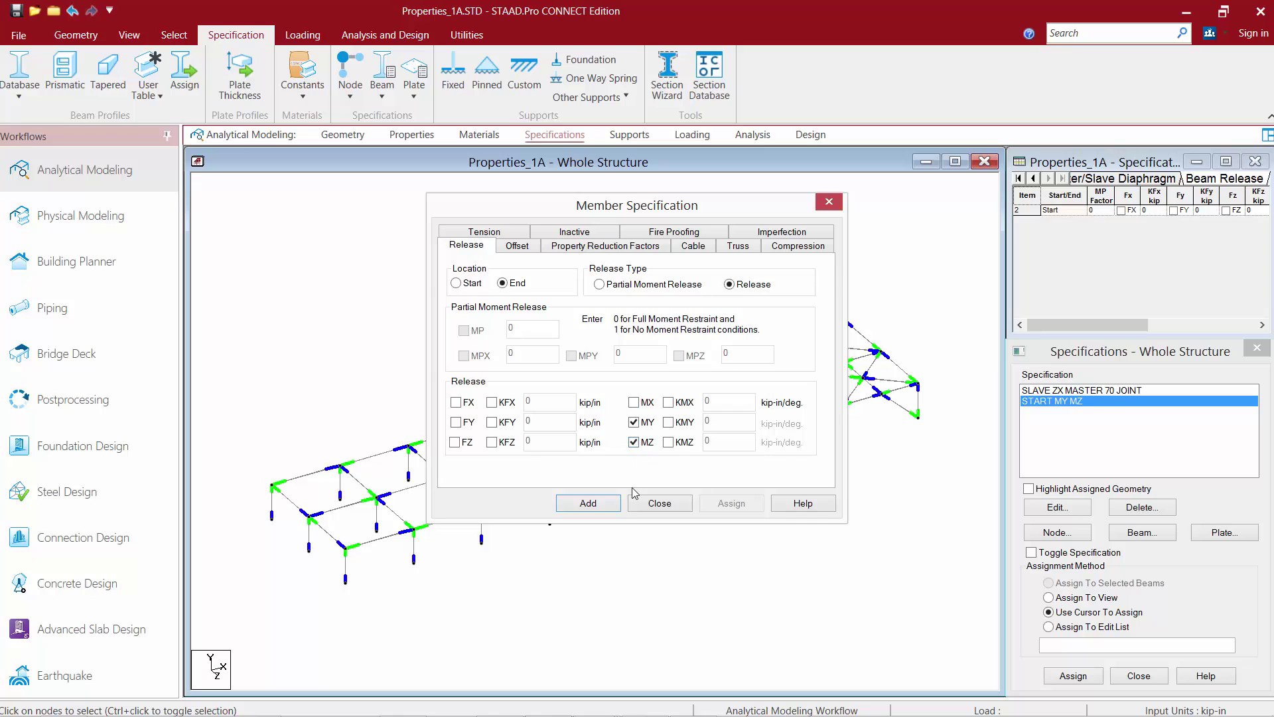
{"action": "left_click", "coordinate": [588, 503]}
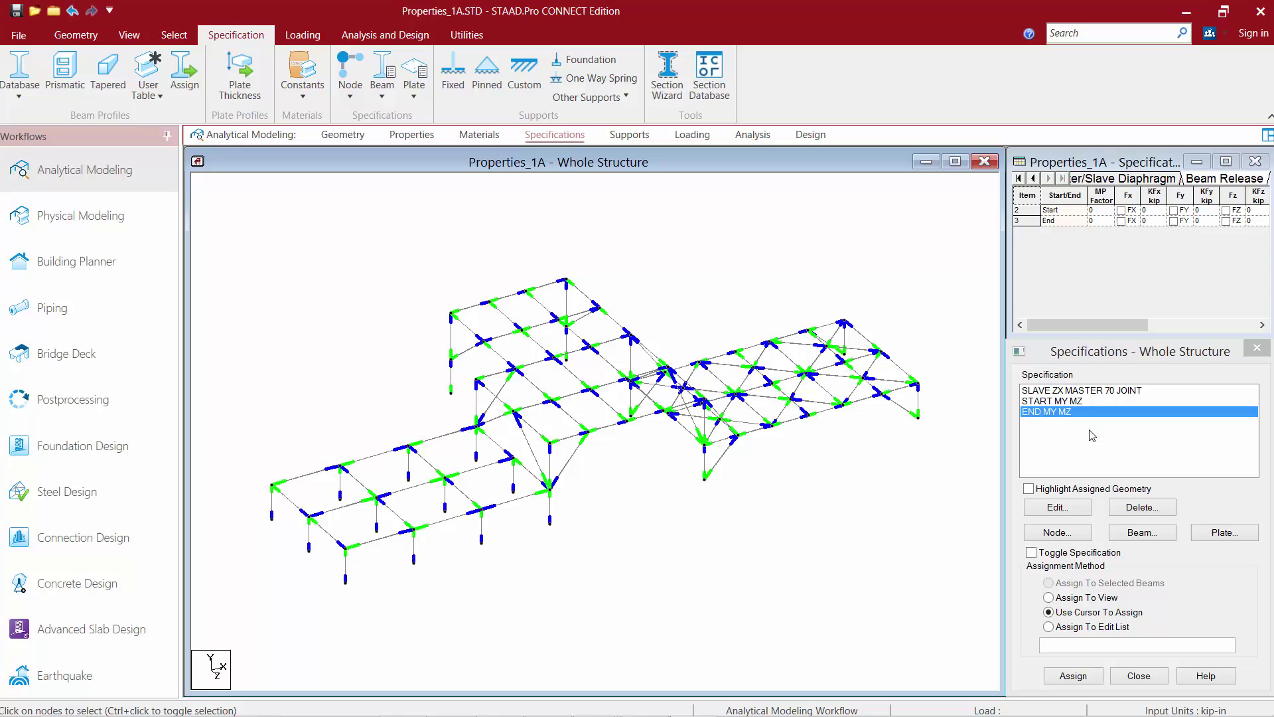
Step: Assign START MY MZ to all beams in the G1 _STEELBEAMS group
{"action": "left_click", "coordinate": [1049, 402]}
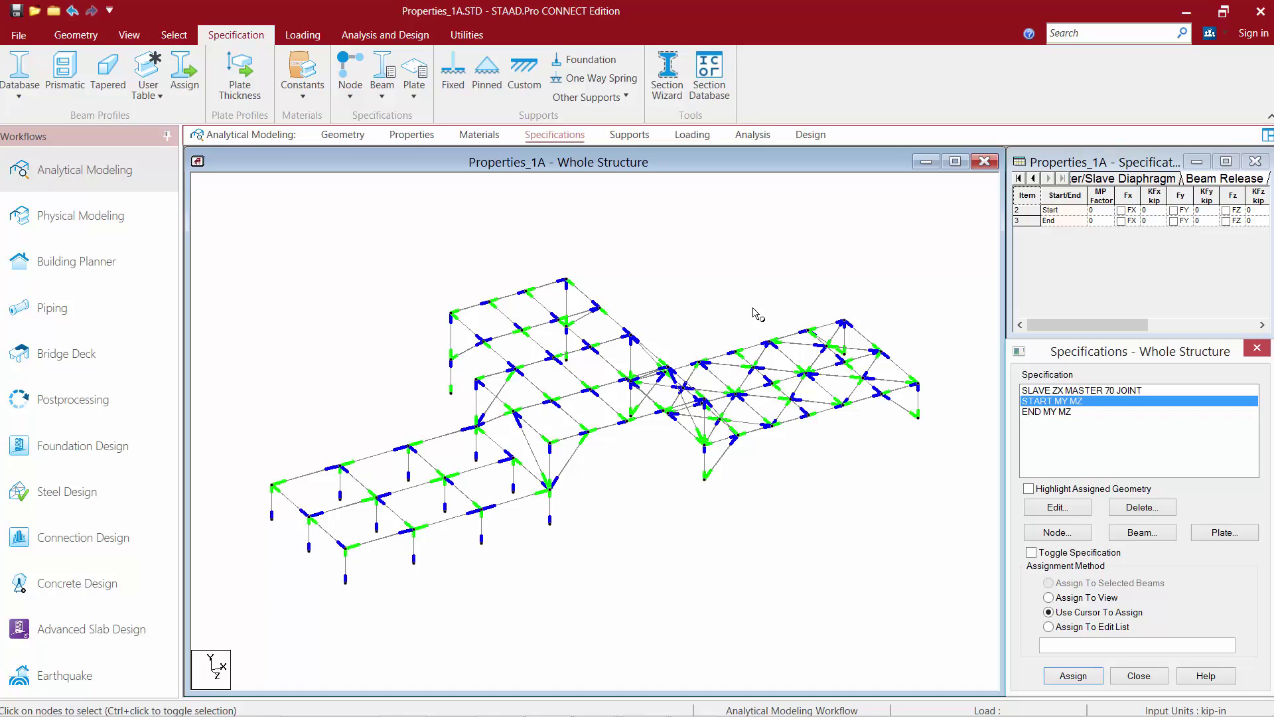
{"action": "left_click", "coordinate": [170, 37]}
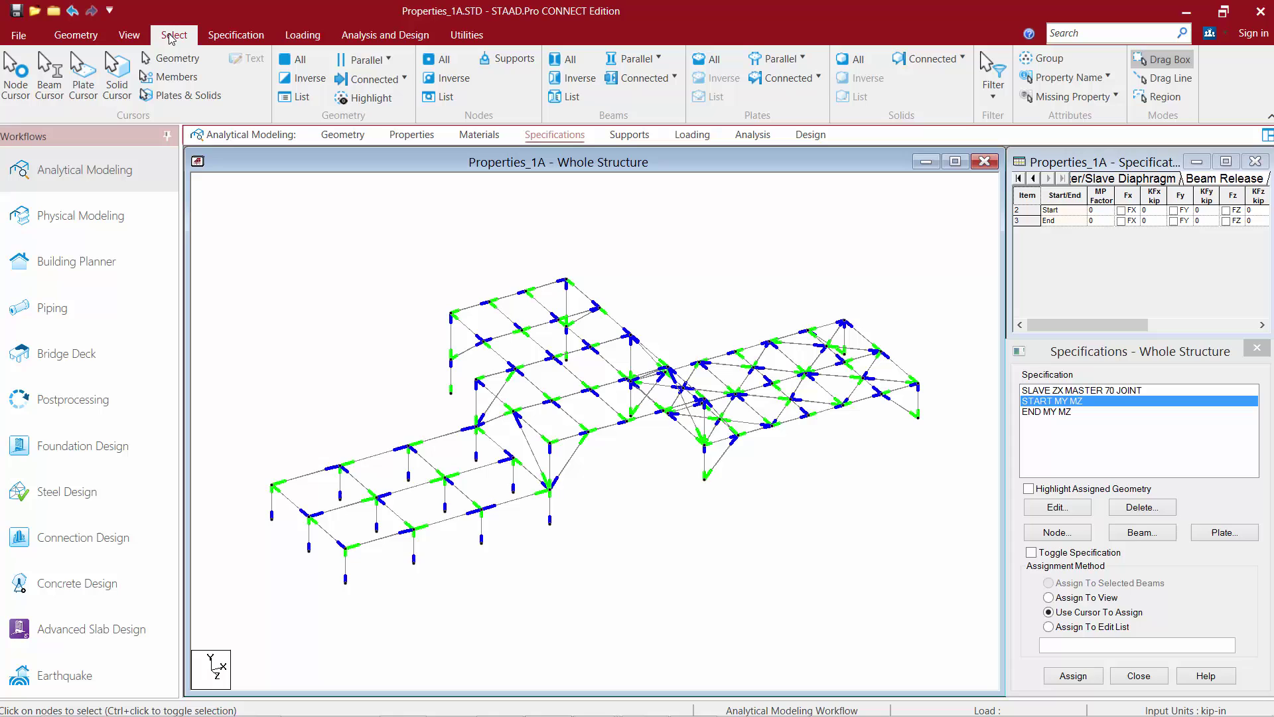
{"action": "left_click", "coordinate": [1042, 59]}
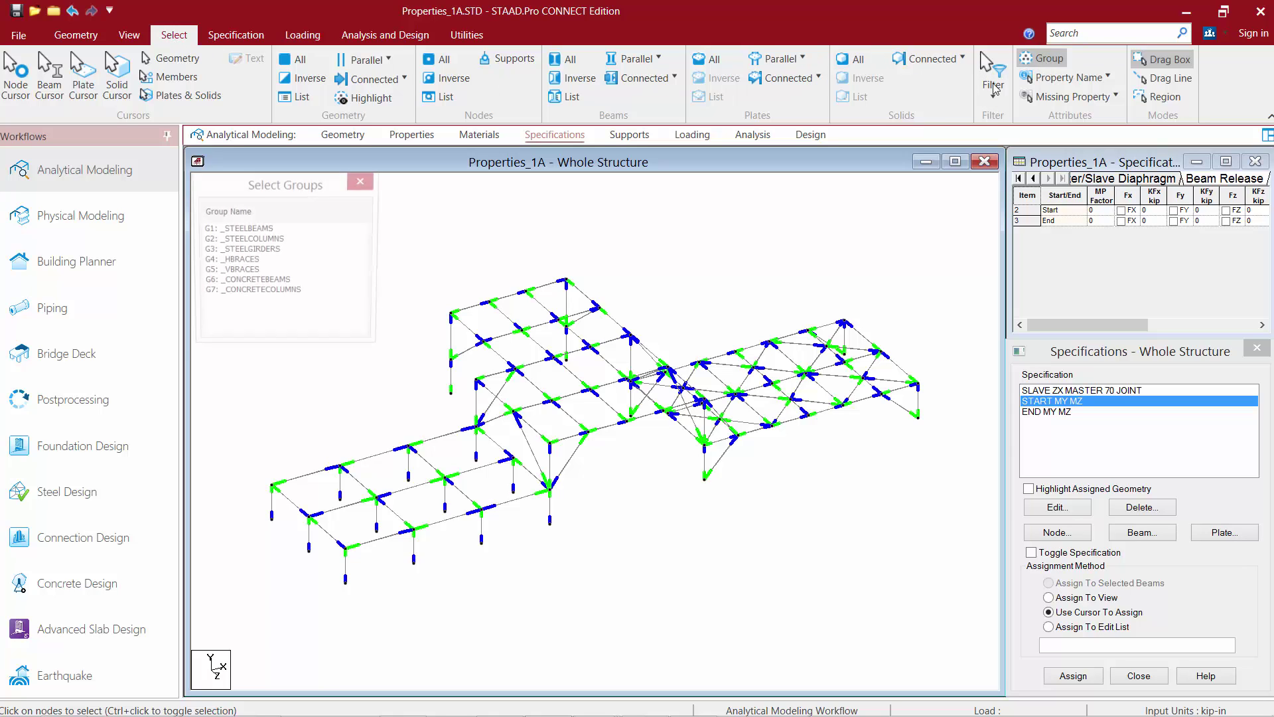
{"action": "left_click", "coordinate": [237, 229]}
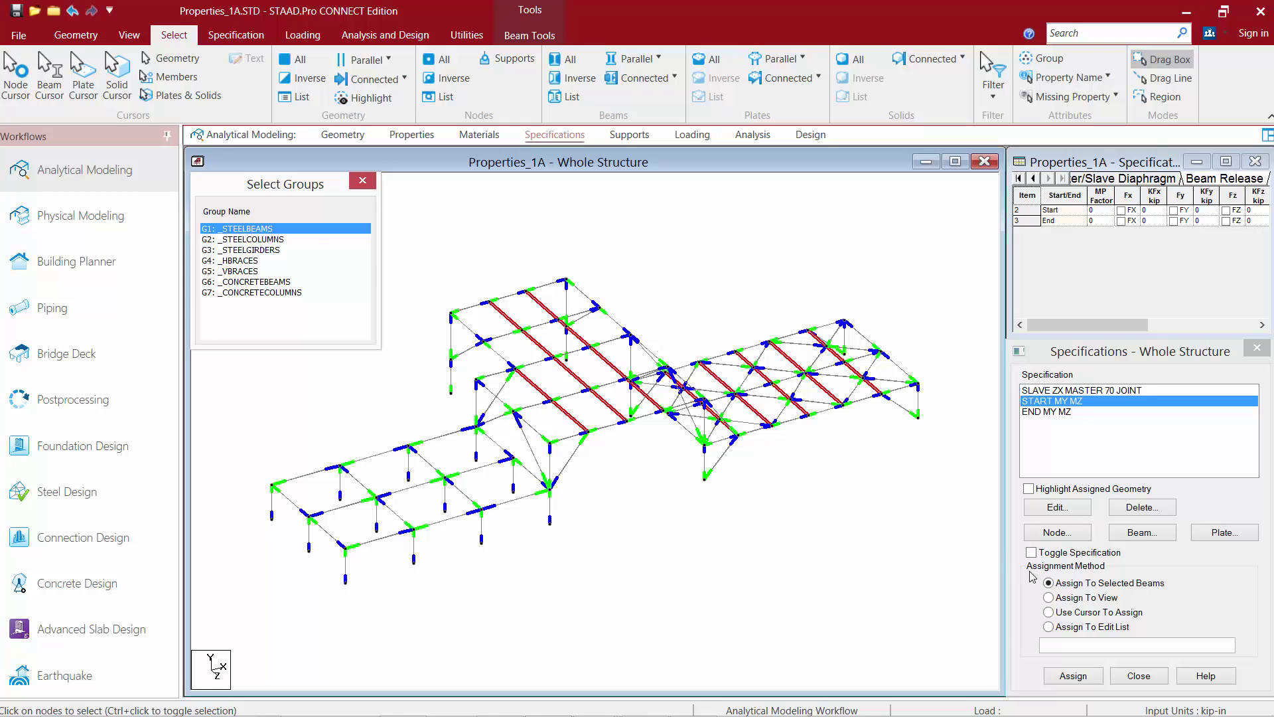
{"action": "left_click", "coordinate": [1073, 675]}
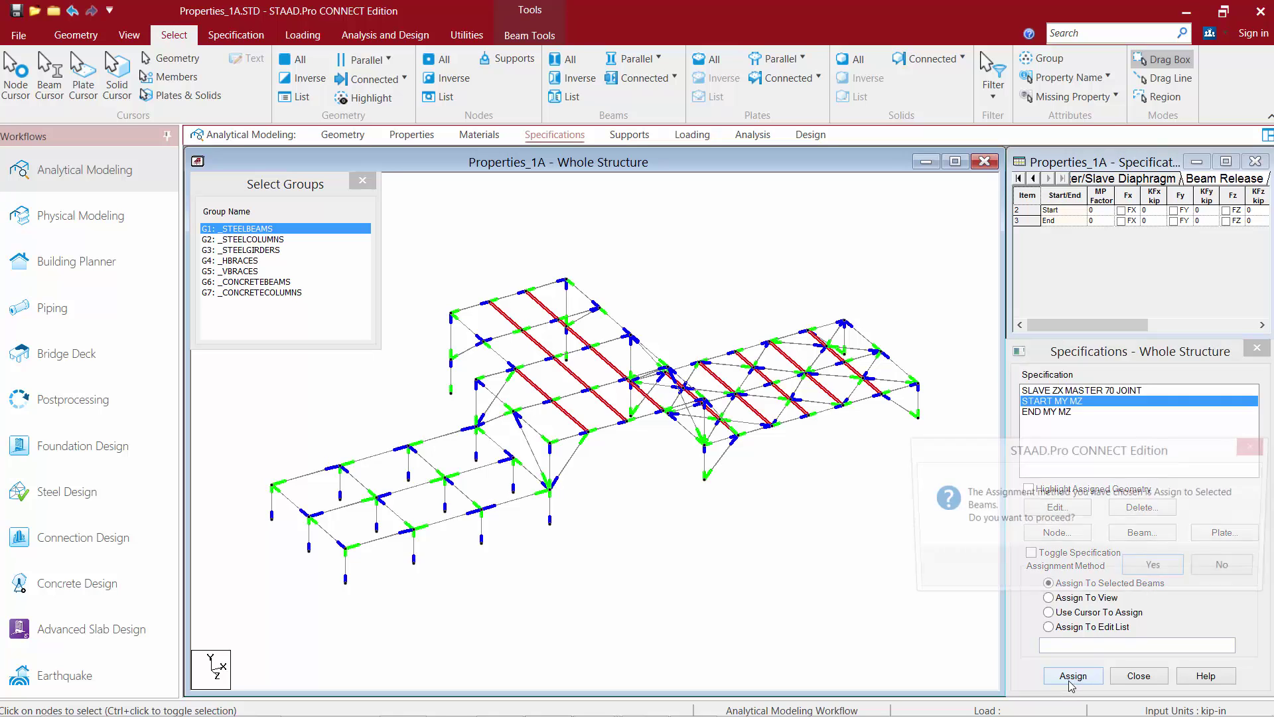
{"action": "left_click", "coordinate": [1158, 566]}
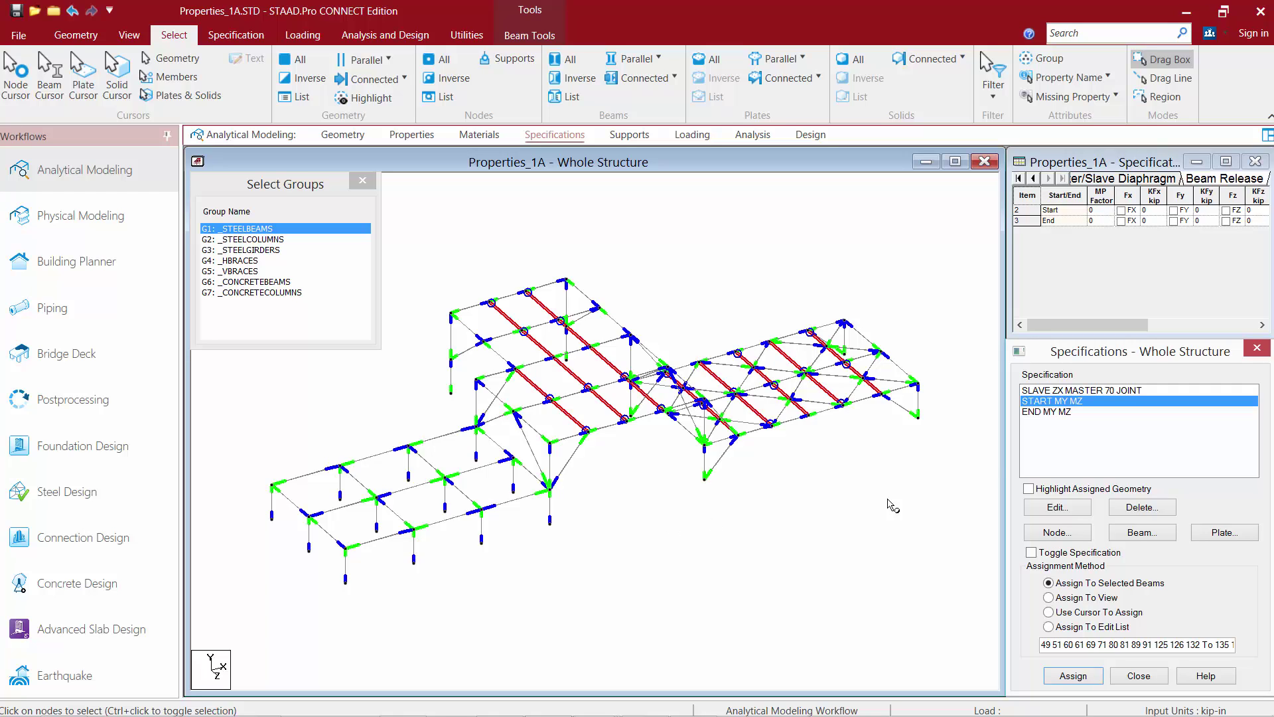
Step: Assign END MY MZ to the same _STEELBEAMS beams and close the group list
{"action": "left_click", "coordinate": [1037, 413]}
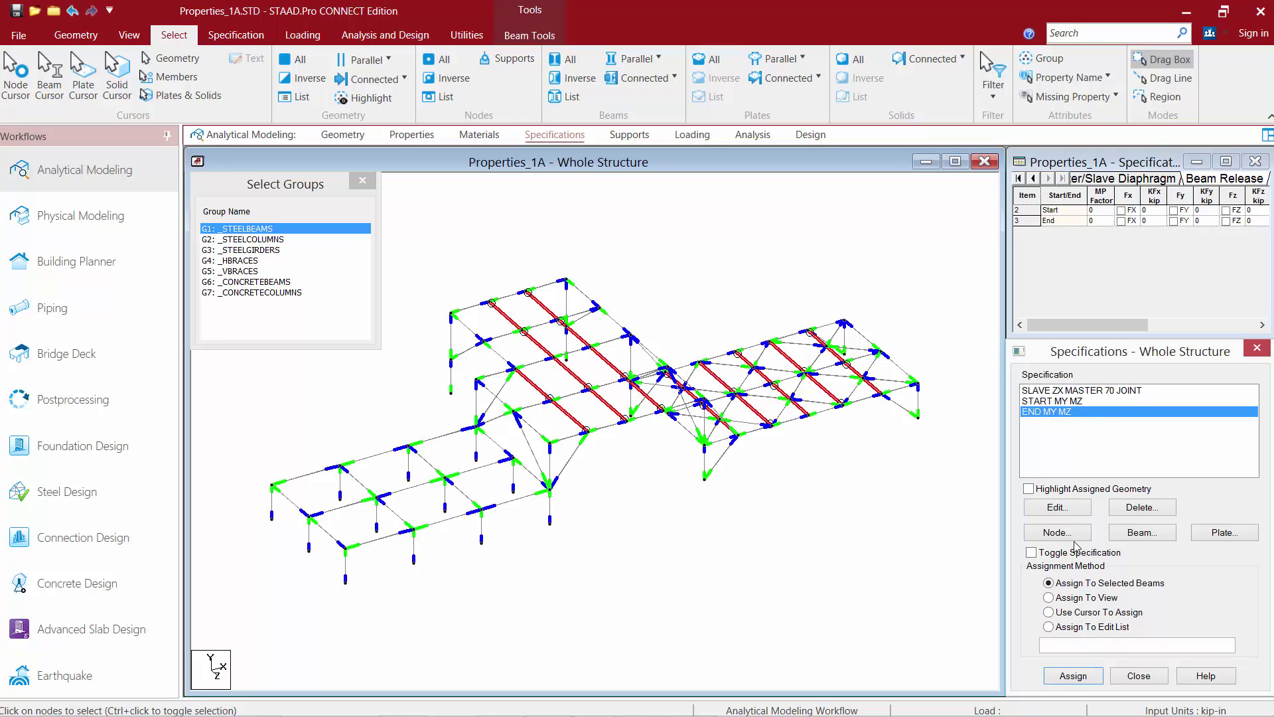
{"action": "left_click", "coordinate": [1073, 676]}
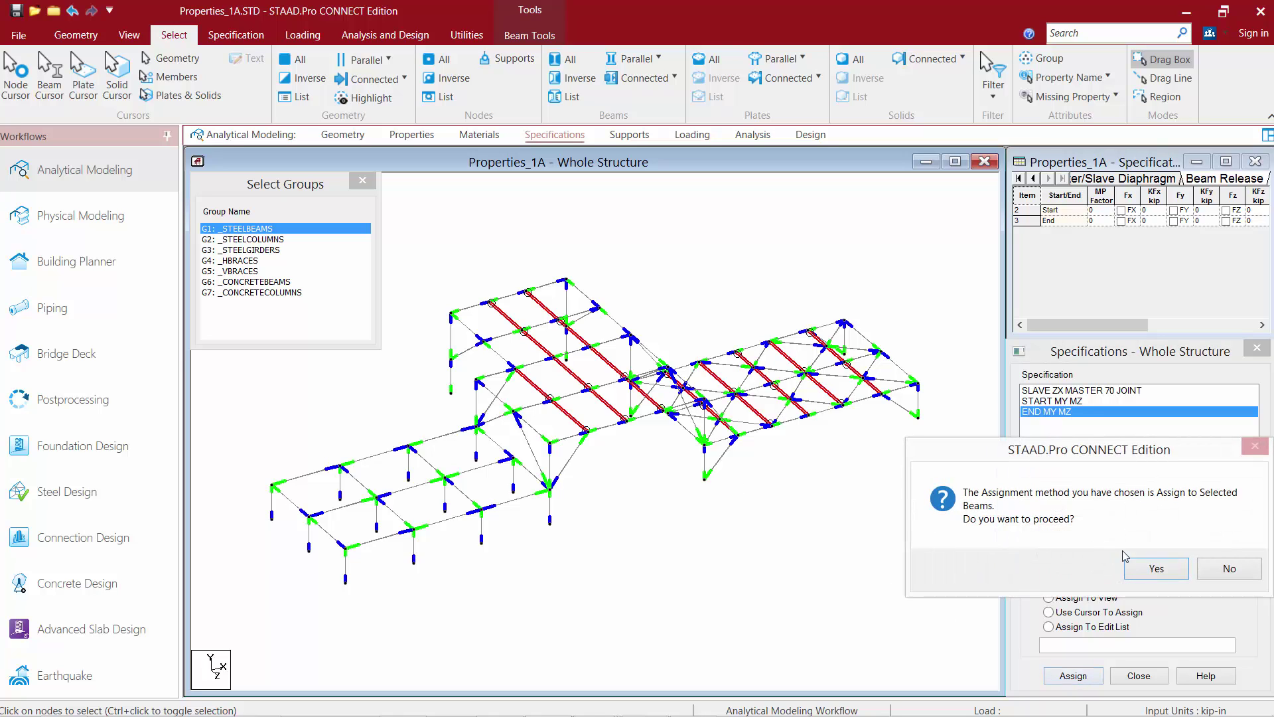
{"action": "left_click", "coordinate": [1155, 569]}
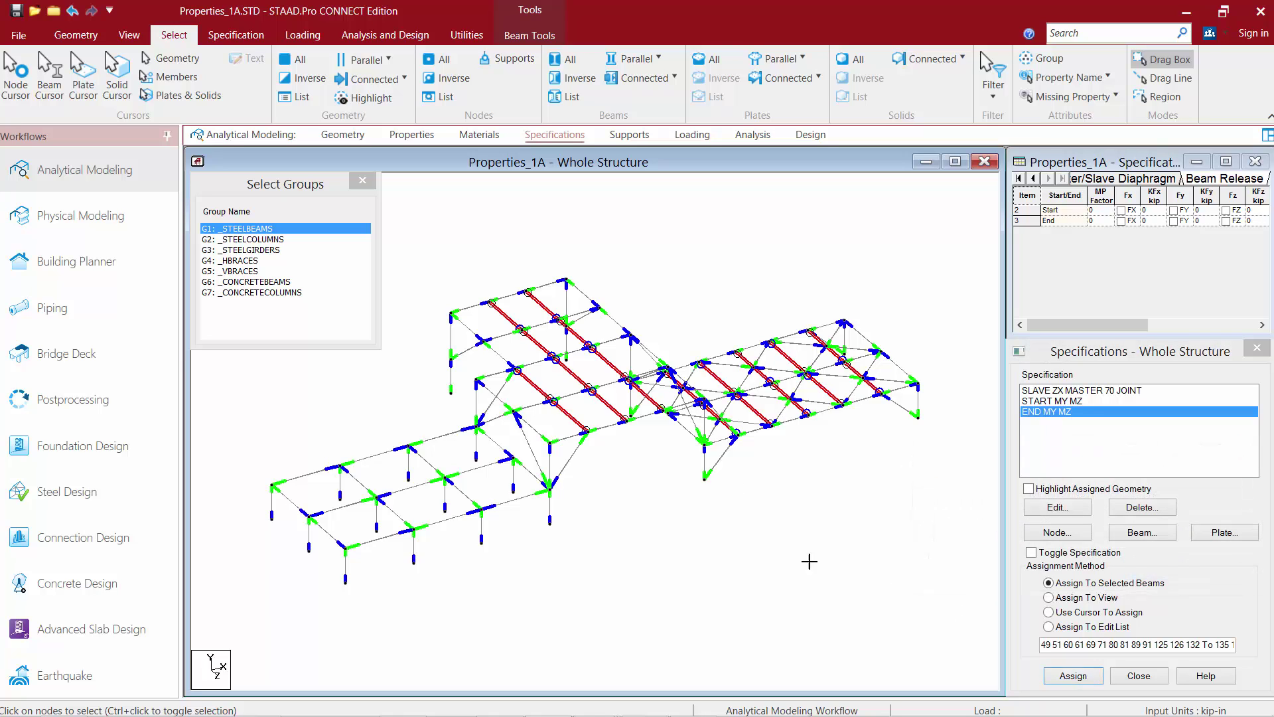
{"action": "left_click", "coordinate": [363, 180]}
Step: Deselect all, then highlight the slave, START MY MZ and END MY MZ assignment locations
{"action": "left_click", "coordinate": [383, 221]}
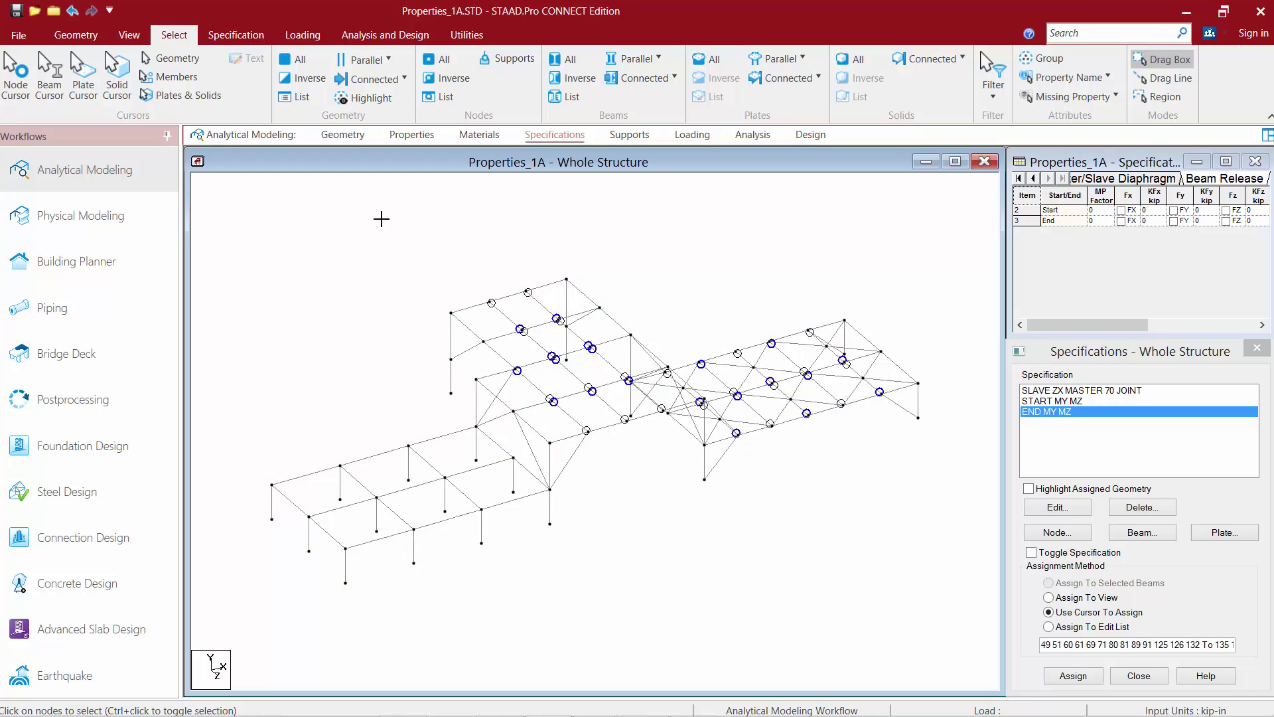
{"action": "left_click", "coordinate": [1038, 393]}
{"action": "left_click", "coordinate": [1039, 402]}
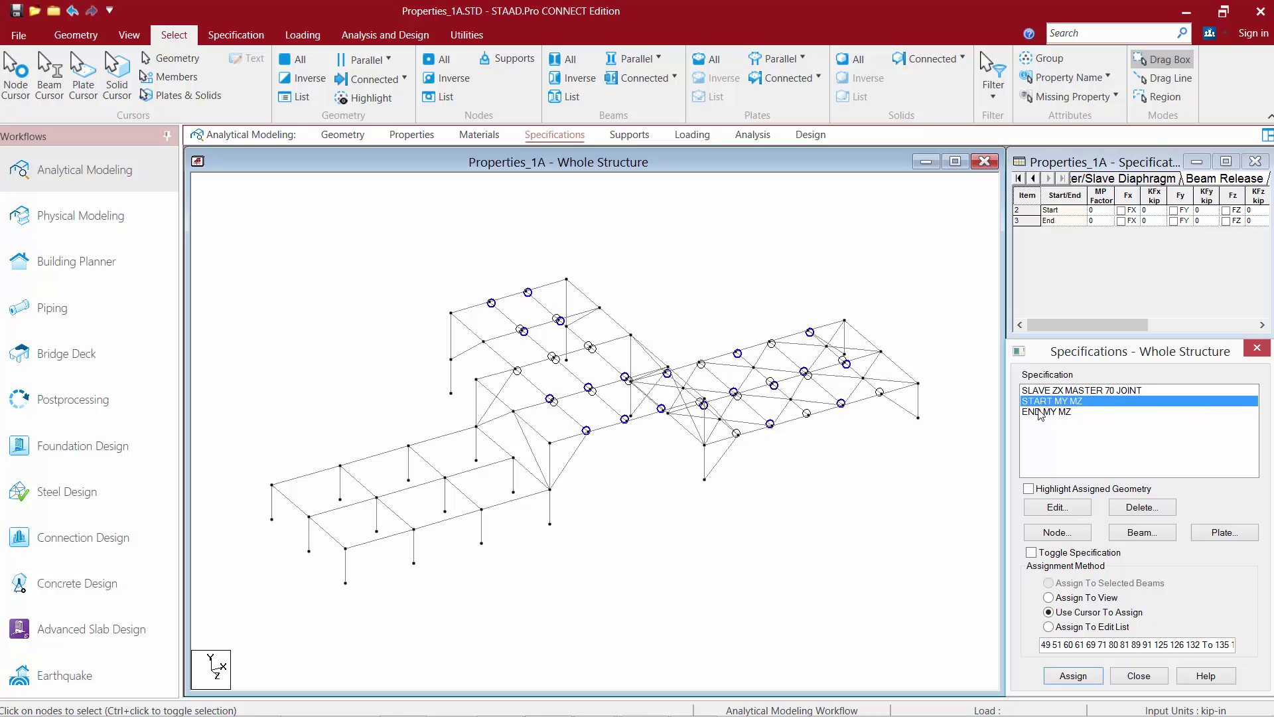
{"action": "left_click", "coordinate": [1040, 413]}
{"action": "left_click", "coordinate": [1039, 402]}
{"action": "left_click", "coordinate": [1040, 413]}
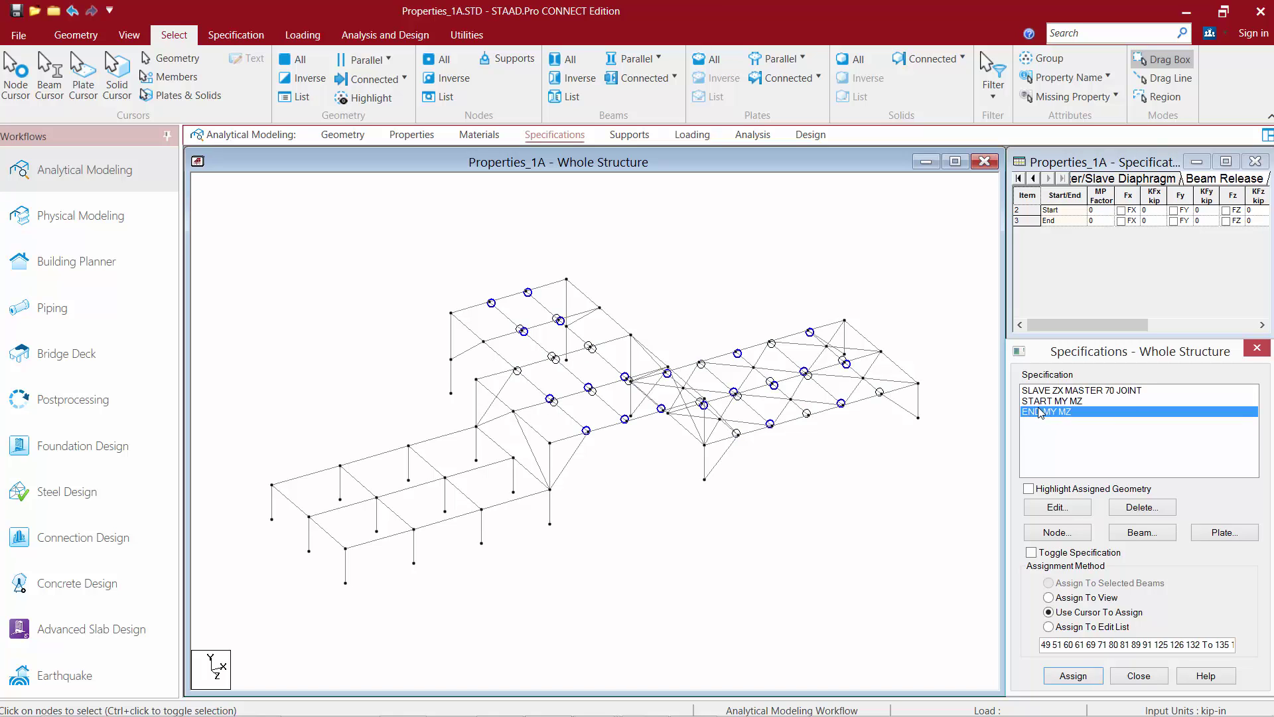
{"action": "left_click", "coordinate": [790, 290]}
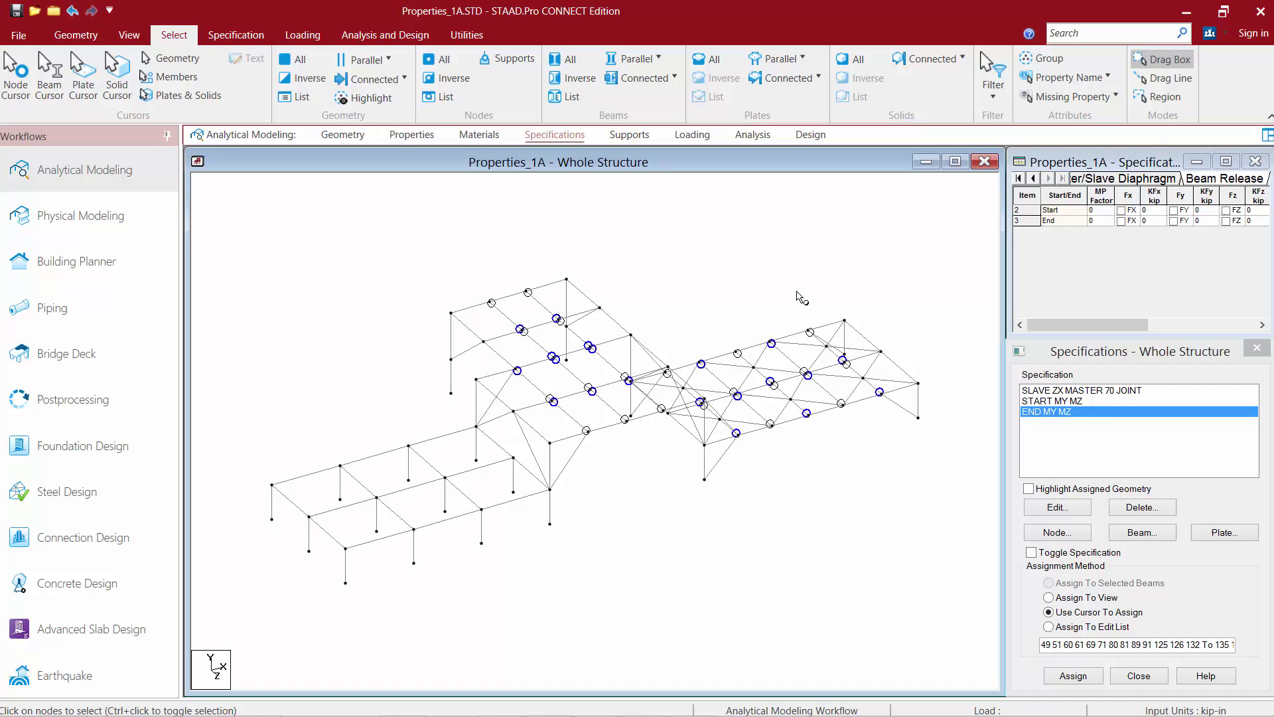